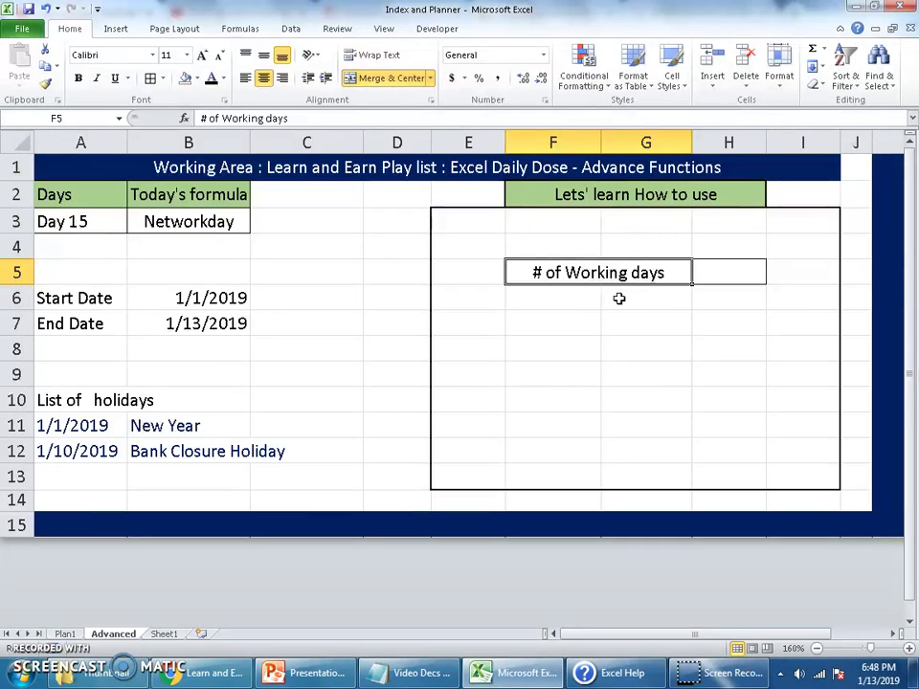
Examine the start and end dates, the holiday list and the empty working-days cell on the Advanced sheet.
{"action": "left_click_drag", "start_coordinate": [107, 304], "coordinate": [197, 312]}
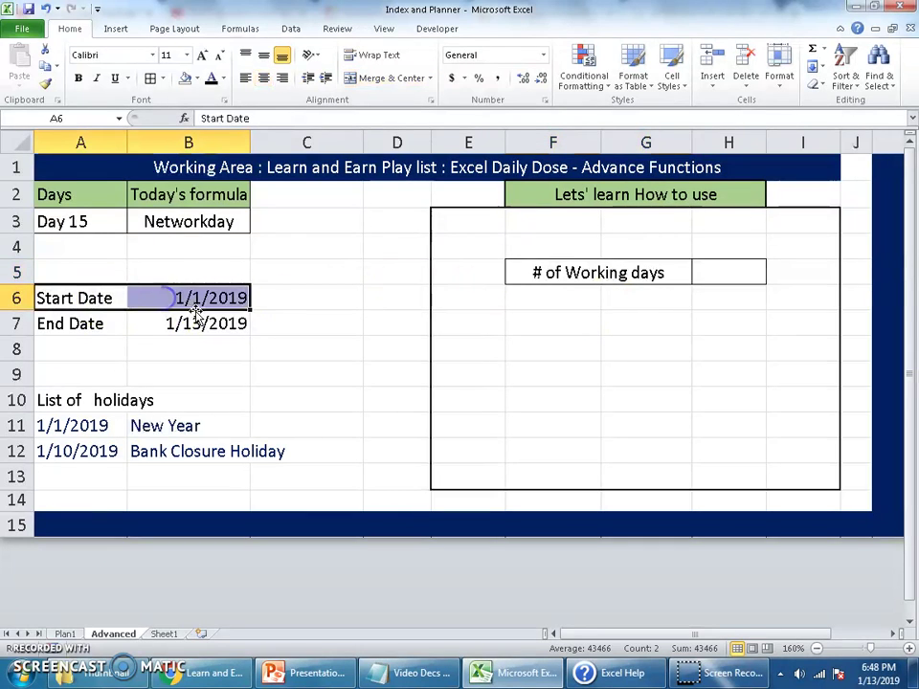
{"action": "left_click_drag", "start_coordinate": [96, 327], "coordinate": [195, 327]}
{"action": "left_click", "coordinate": [196, 325]}
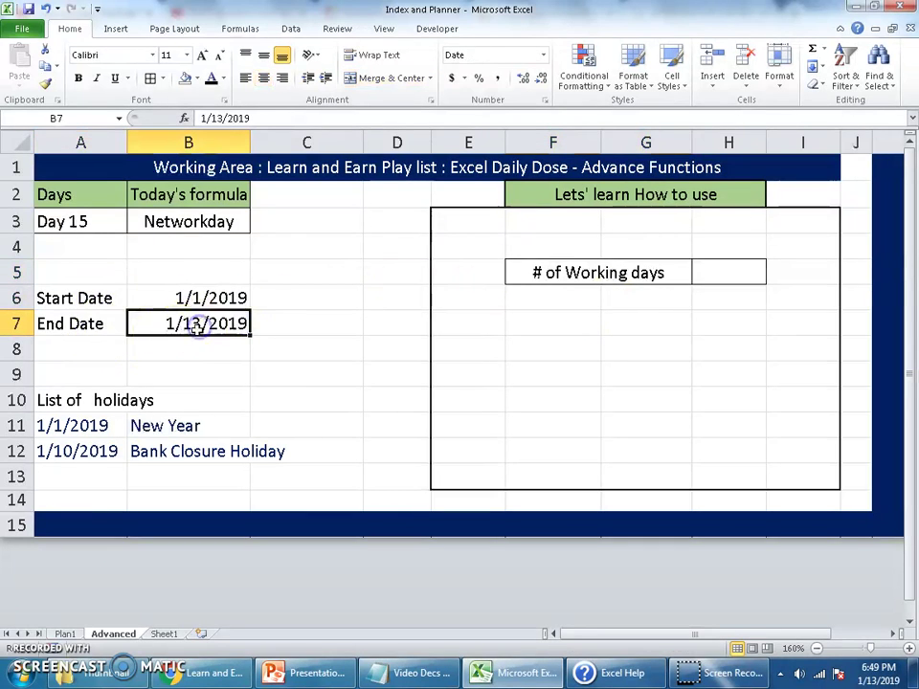
{"action": "left_click", "coordinate": [198, 297]}
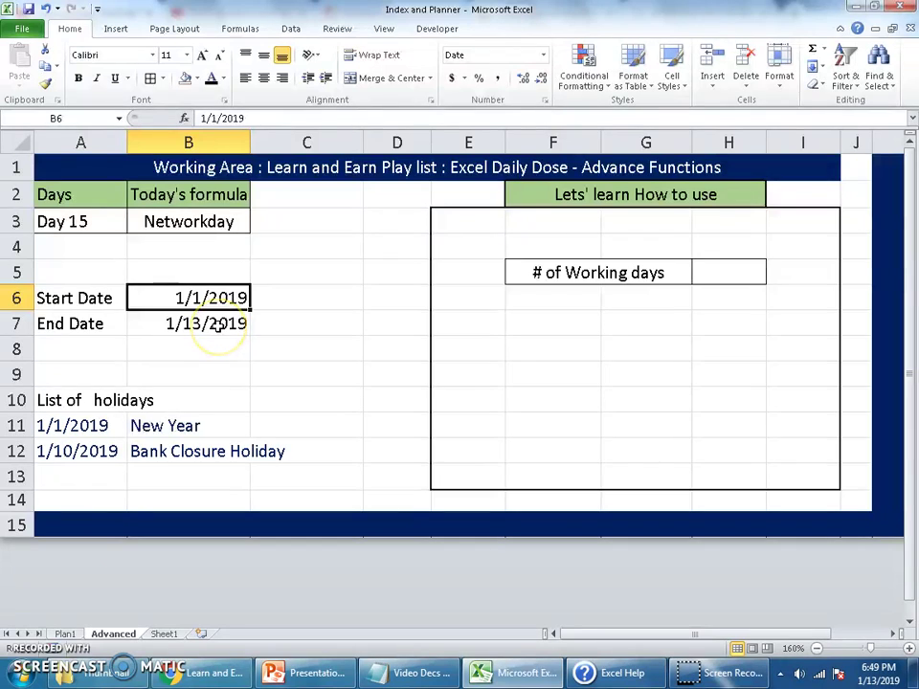
{"action": "left_click", "coordinate": [724, 271]}
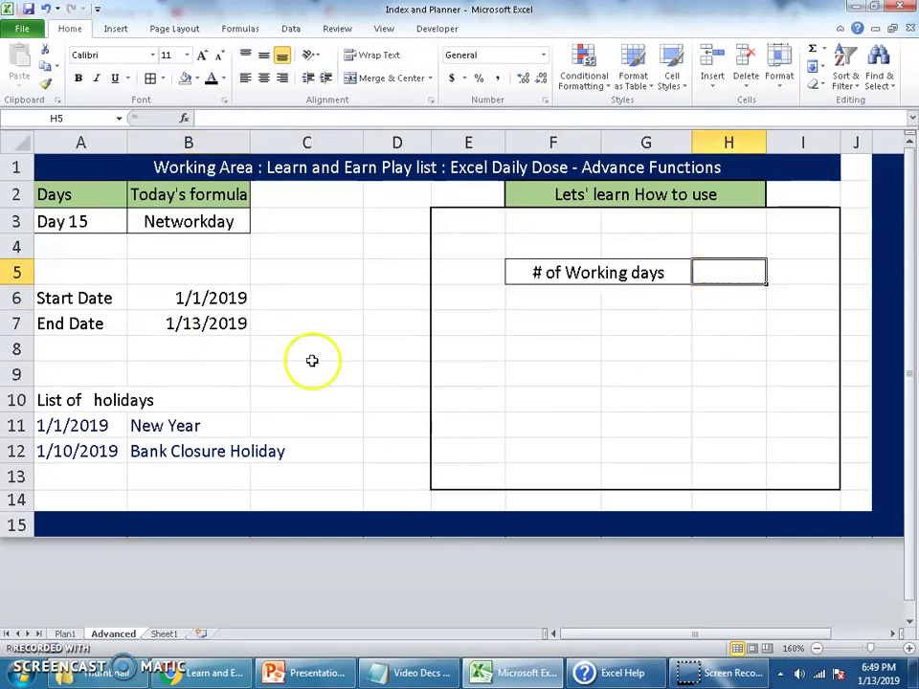
{"action": "left_click_drag", "start_coordinate": [103, 402], "coordinate": [176, 454]}
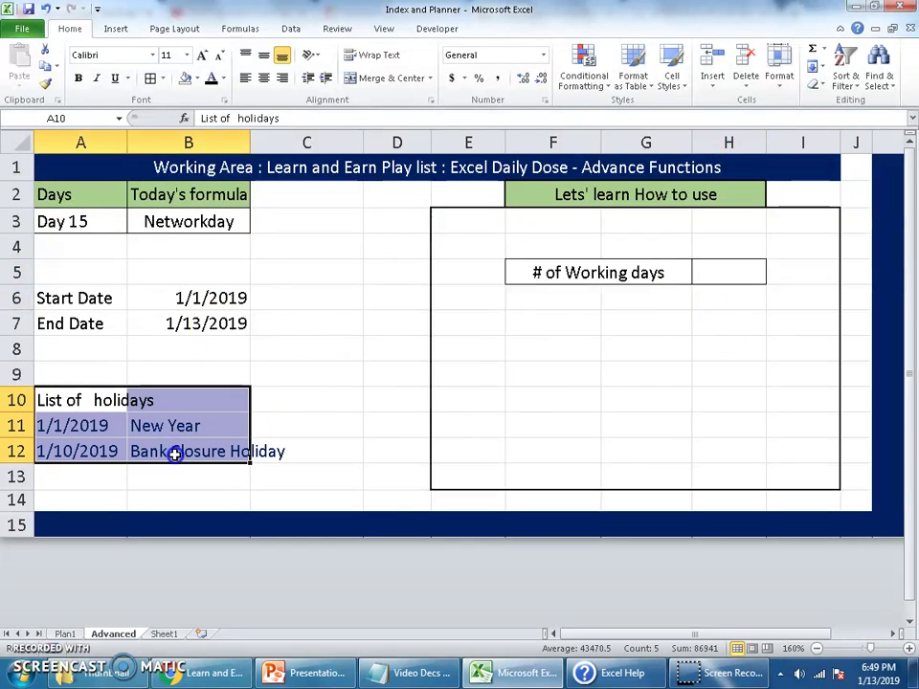
{"action": "left_click", "coordinate": [112, 426]}
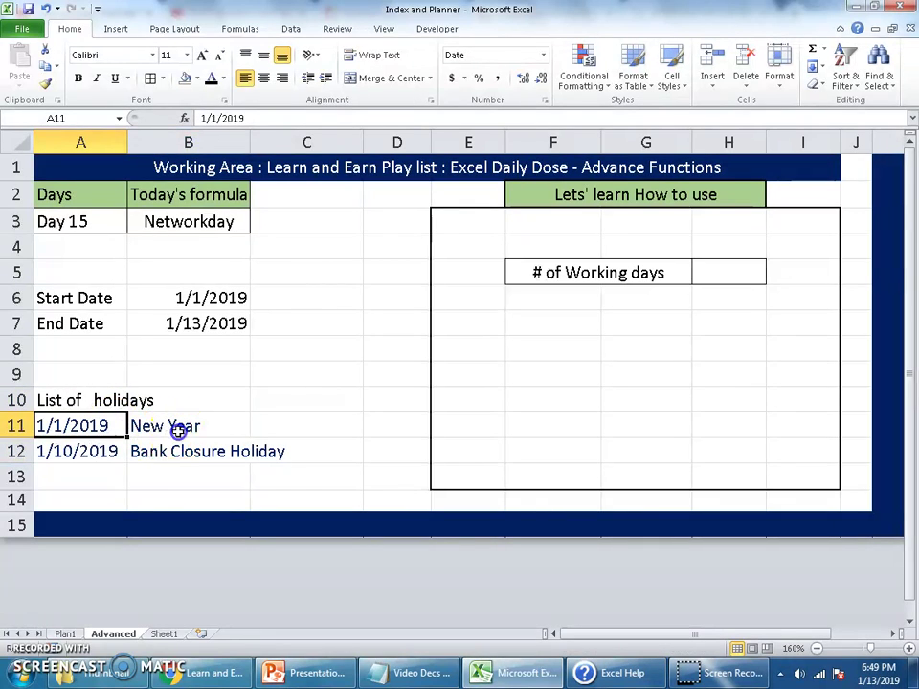
{"action": "left_click", "coordinate": [178, 430]}
{"action": "left_click", "coordinate": [93, 454]}
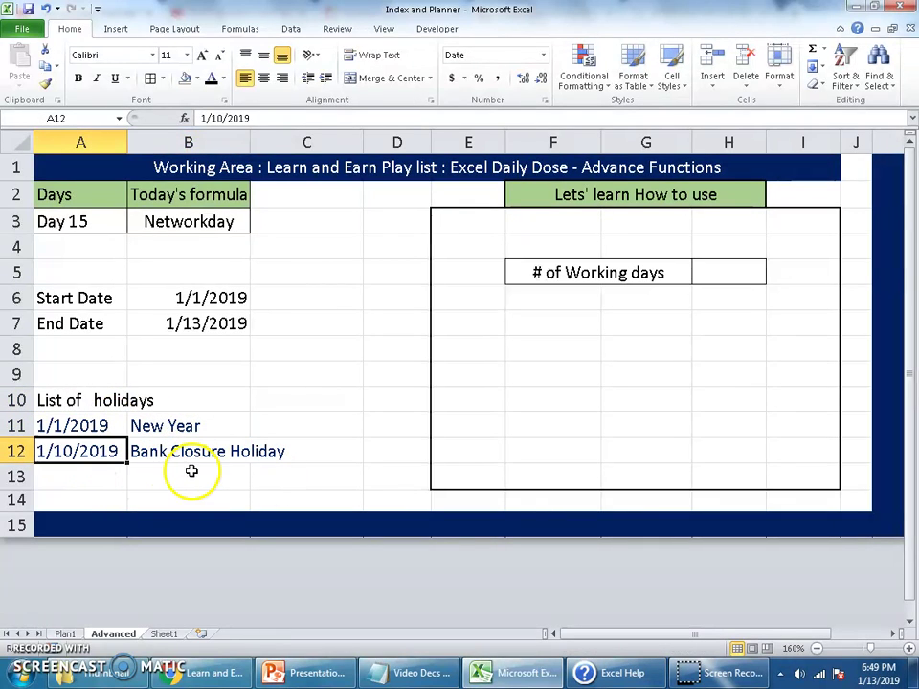
{"action": "left_click", "coordinate": [235, 455]}
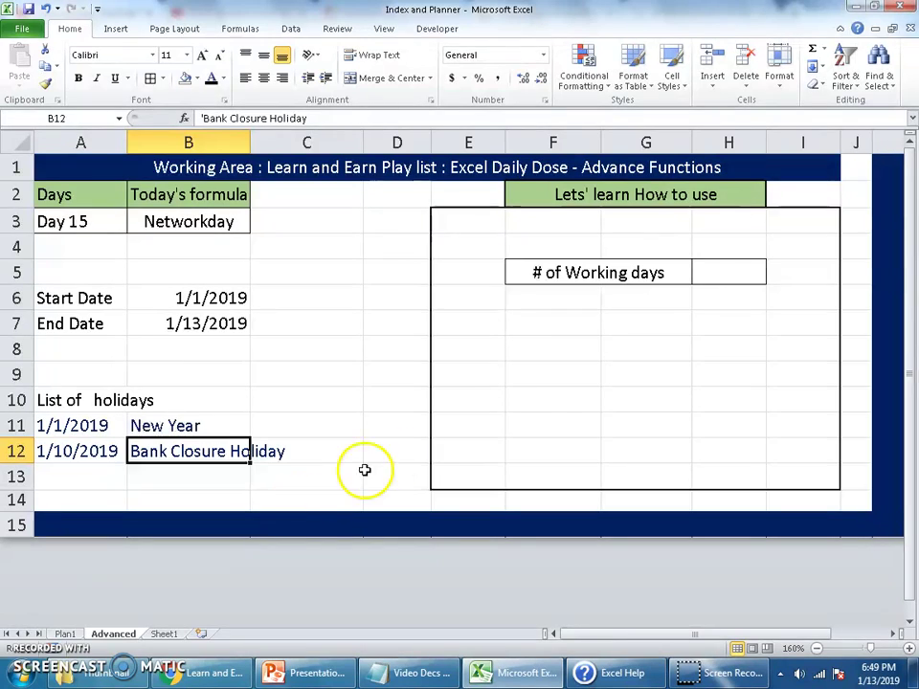
{"action": "left_click", "coordinate": [714, 271]}
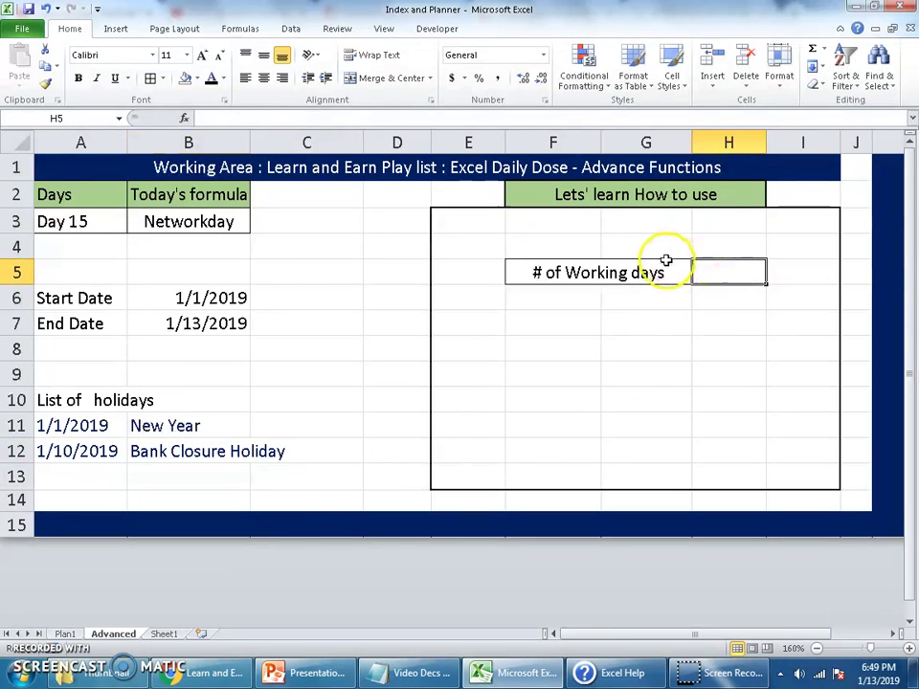
{"action": "left_click_drag", "start_coordinate": [95, 427], "coordinate": [234, 524]}
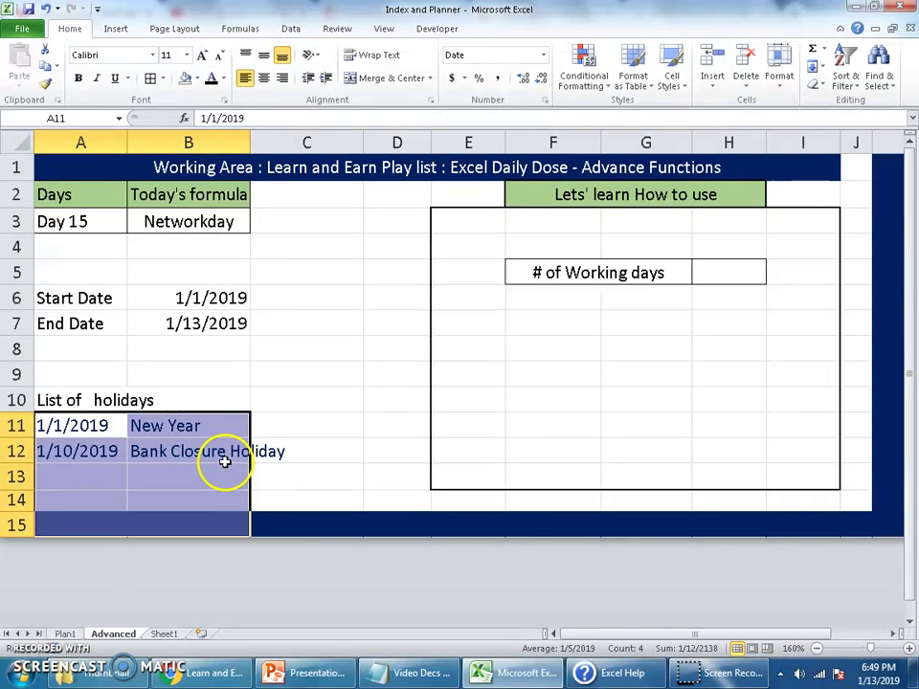
Calculate the working days in H5 with =NETWORKDAYS(B6,B7,A11:A14) and centre the result in the cell.
{"action": "left_click", "coordinate": [741, 283]}
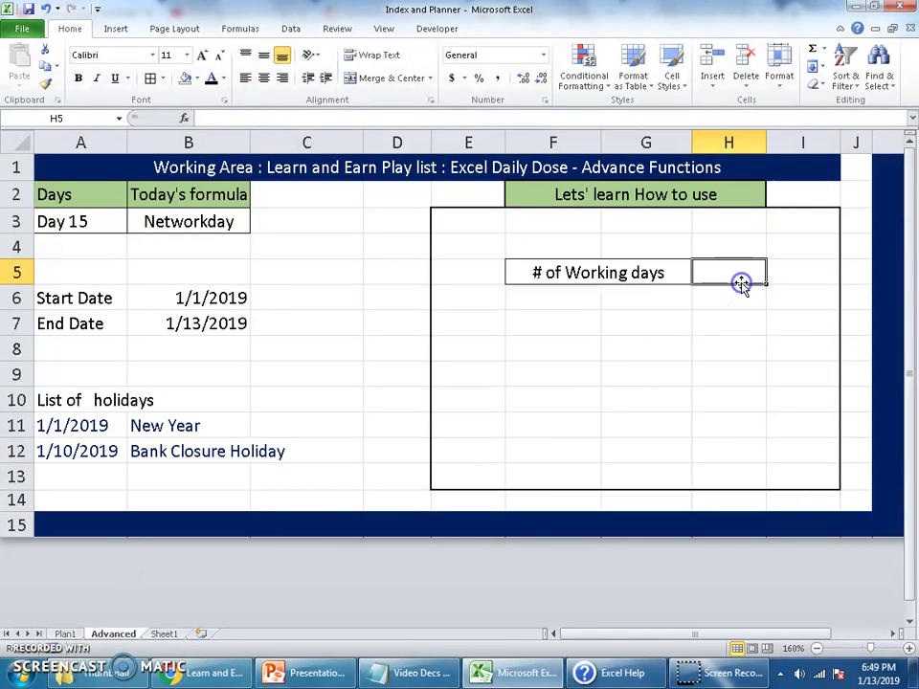
{"action": "type", "text": "=net"}
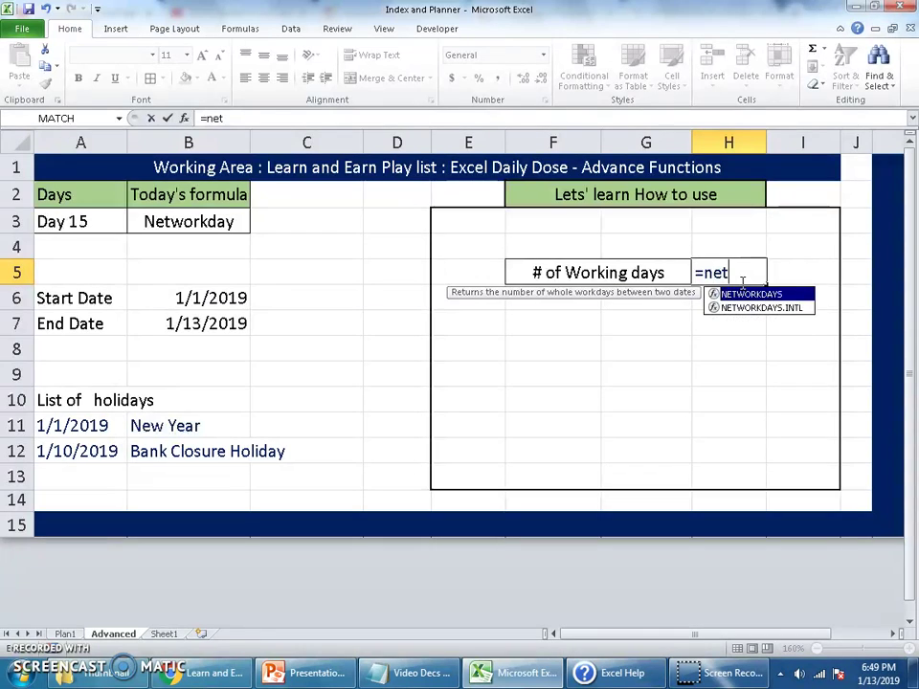
{"action": "key", "text": "Tab"}
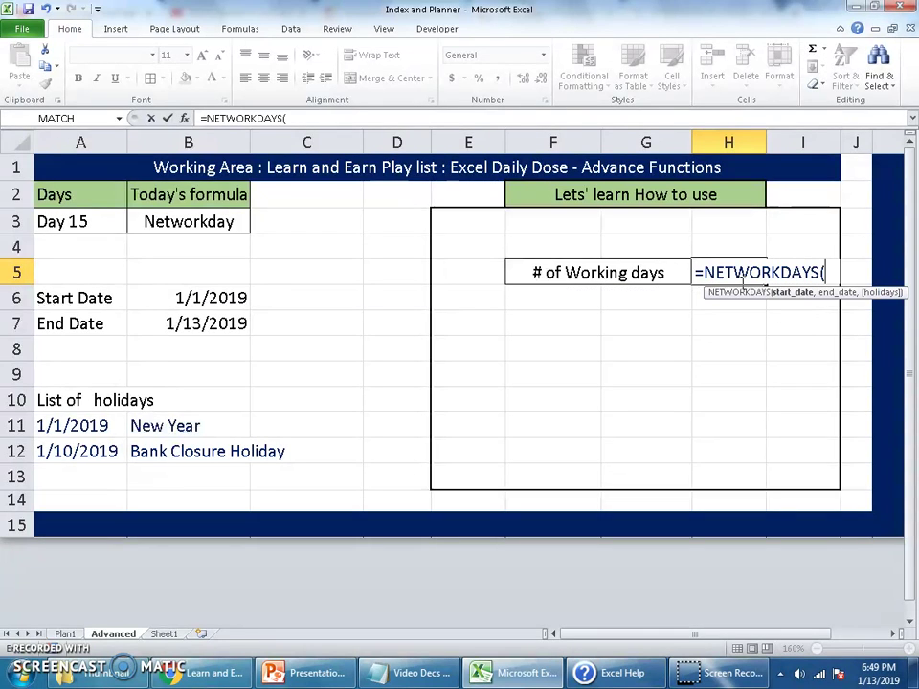
{"action": "left_click", "coordinate": [235, 298]}
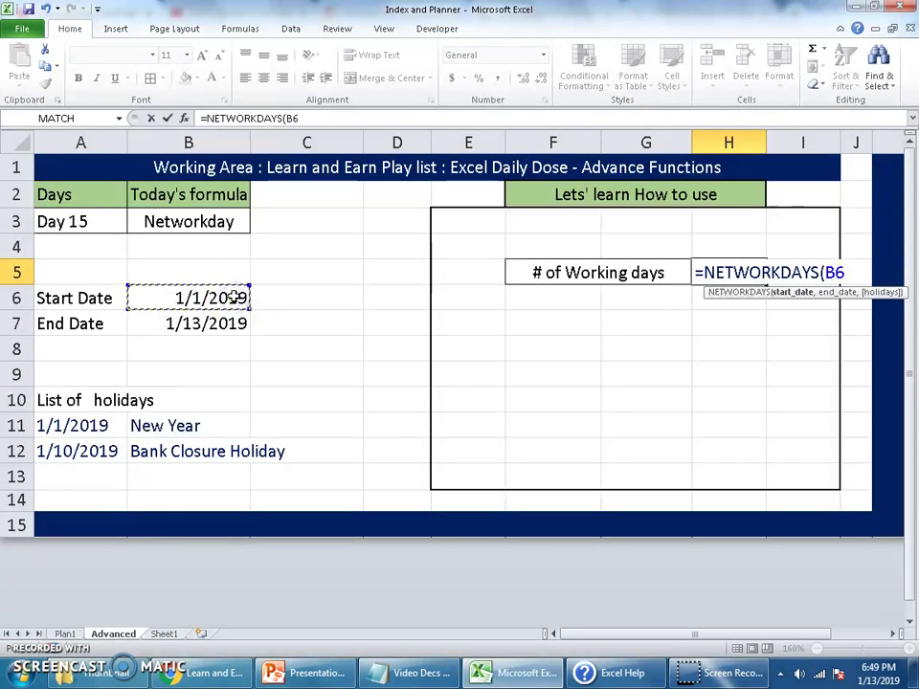
{"action": "type", "text": ","}
{"action": "left_click", "coordinate": [189, 323]}
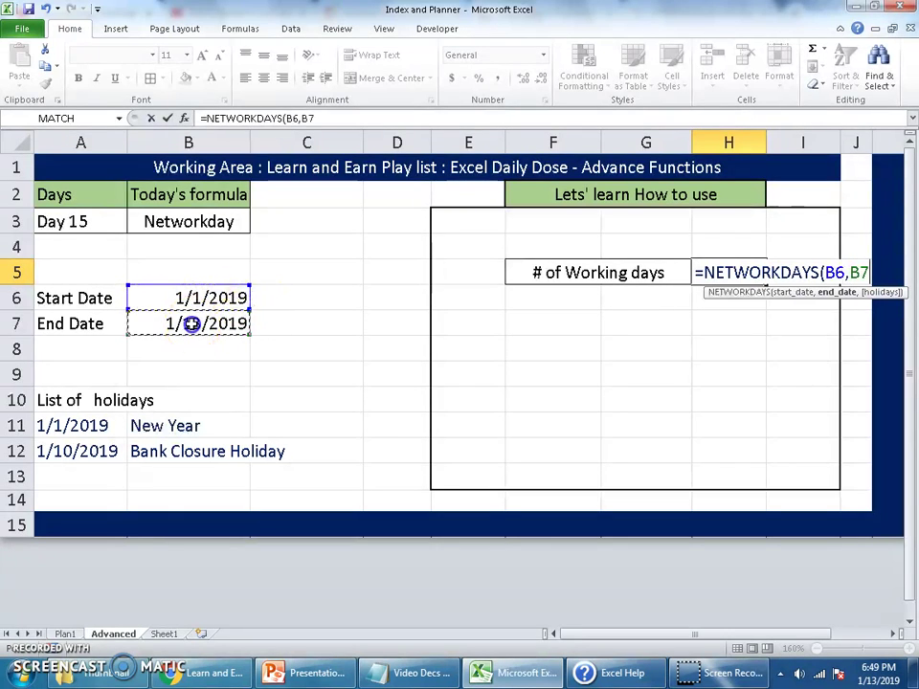
{"action": "type", "text": ","}
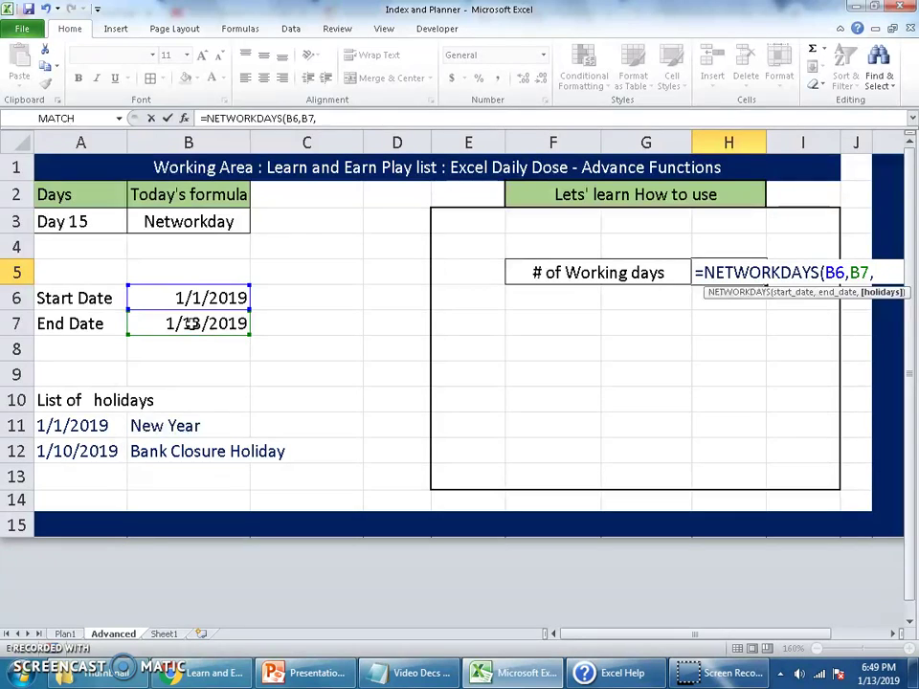
{"action": "left_click_drag", "start_coordinate": [96, 426], "coordinate": [106, 498]}
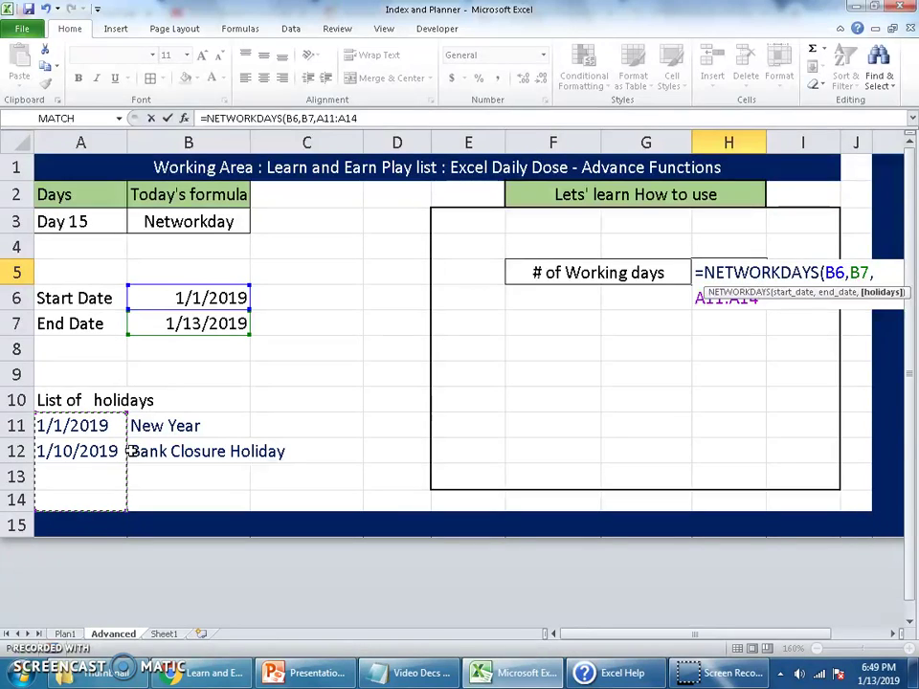
{"action": "type", "text": ")"}
{"action": "key", "text": "Return"}
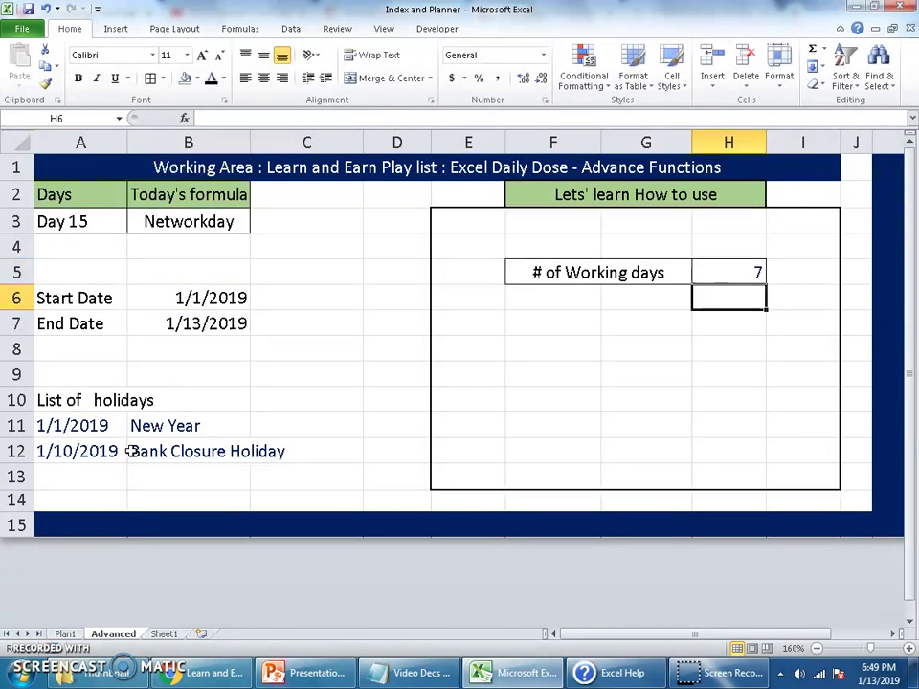
{"action": "left_click", "coordinate": [747, 277]}
{"action": "left_click", "coordinate": [263, 81]}
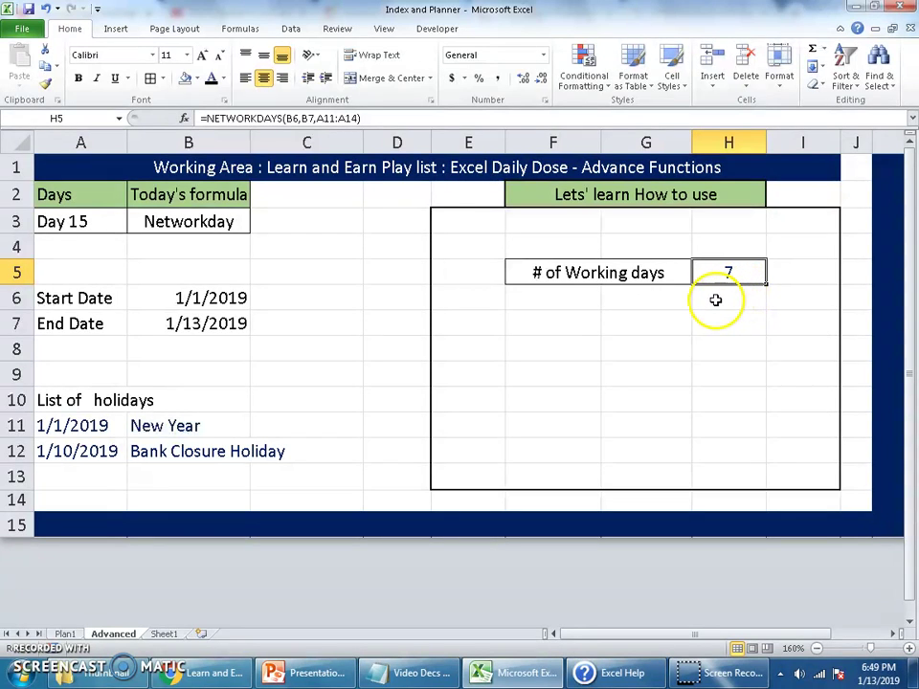
Check the January 2019 weekdays between the start and end dates in the system calendar.
{"action": "left_click", "coordinate": [877, 674]}
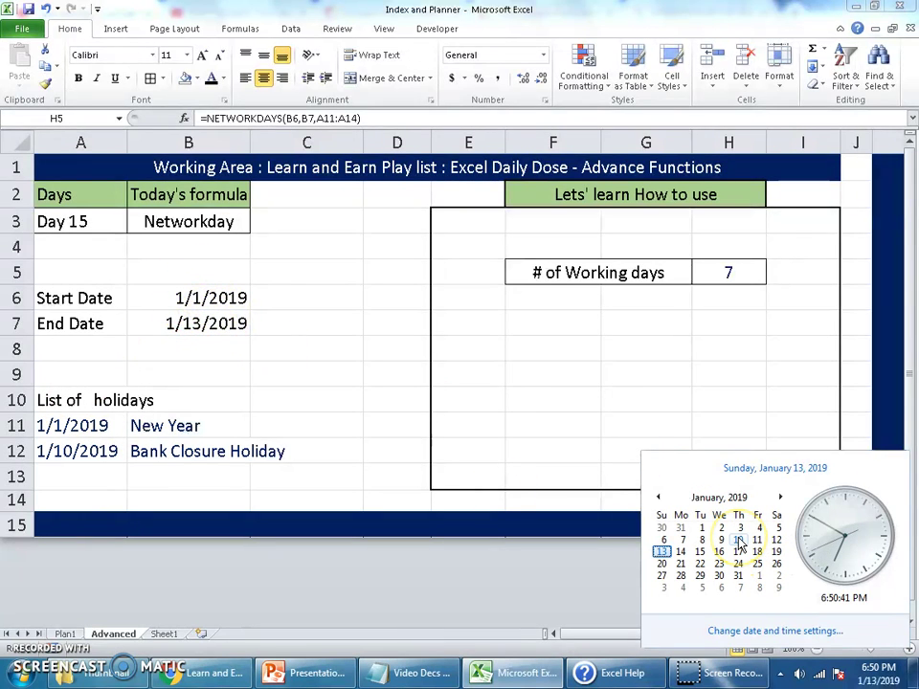
{"action": "left_click", "coordinate": [704, 530]}
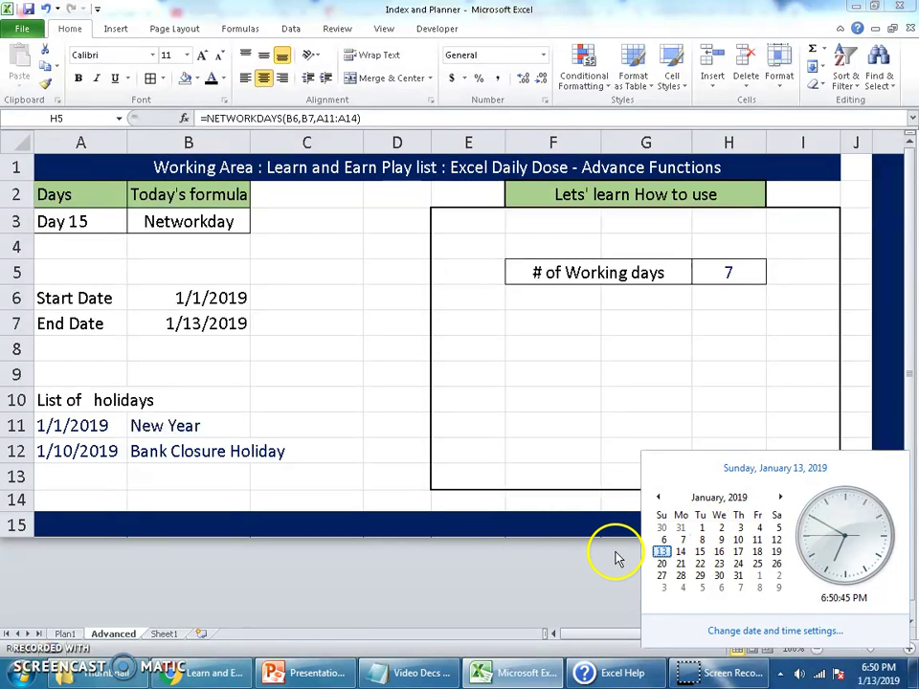
{"action": "left_click", "coordinate": [247, 311]}
Set the End Date in B7 to 1/14/2019.
{"action": "left_click", "coordinate": [236, 321]}
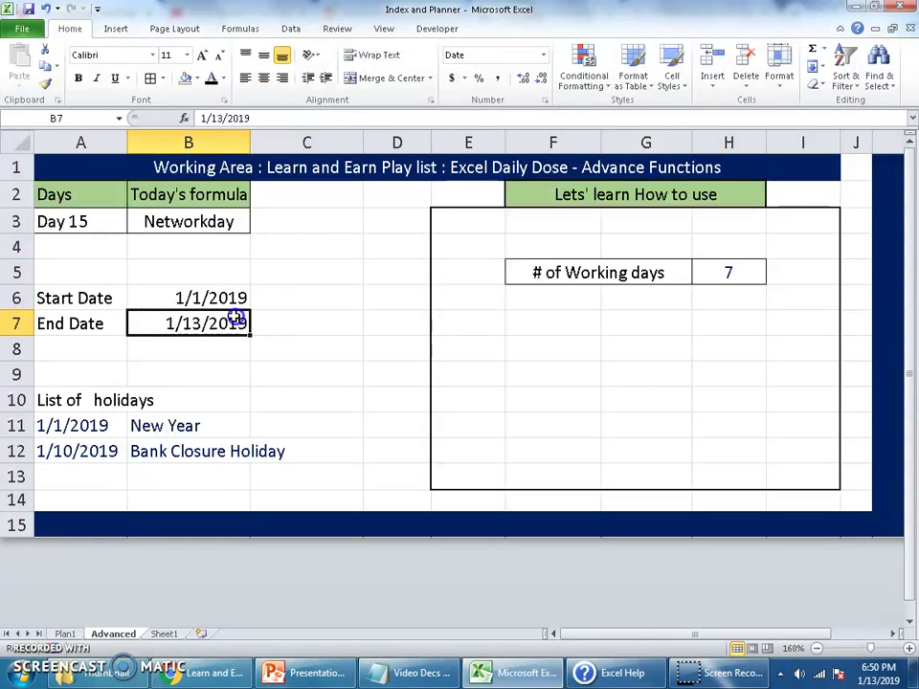
{"action": "double_click", "coordinate": [199, 323]}
{"action": "key", "text": "BackSpace"}
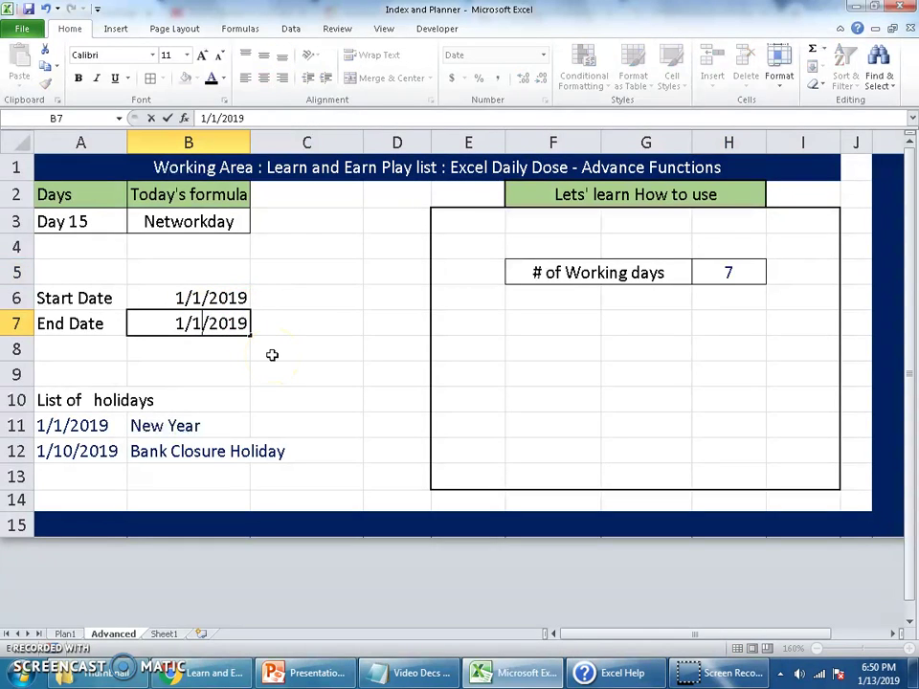
{"action": "type", "text": "4"}
{"action": "key", "text": "Return"}
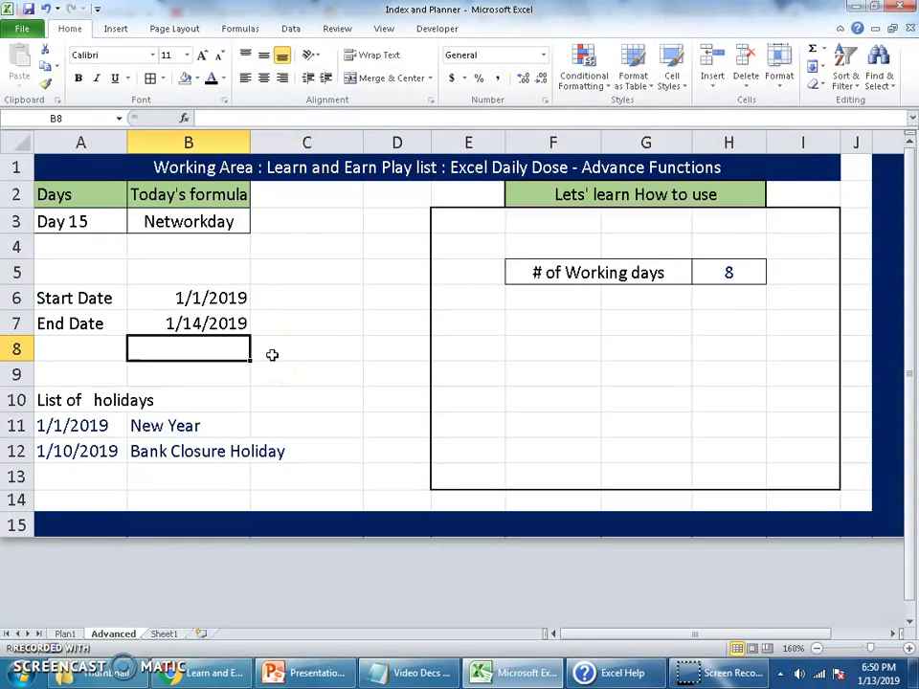
Review the NETWORKDAYS formula's references in H5 and check the date range against the system calendar.
{"action": "left_click", "coordinate": [246, 326]}
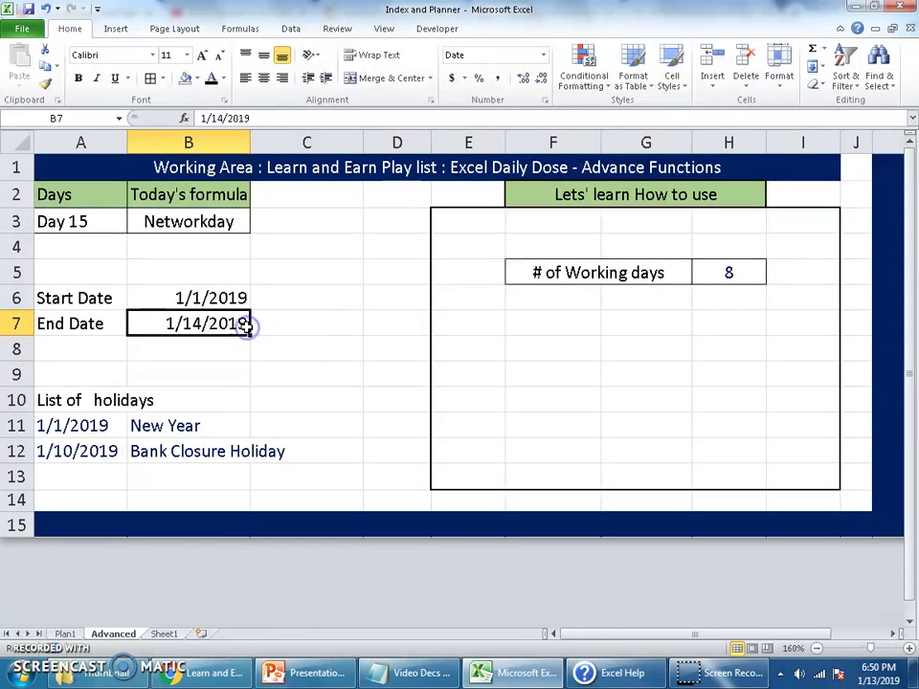
{"action": "double_click", "coordinate": [724, 272]}
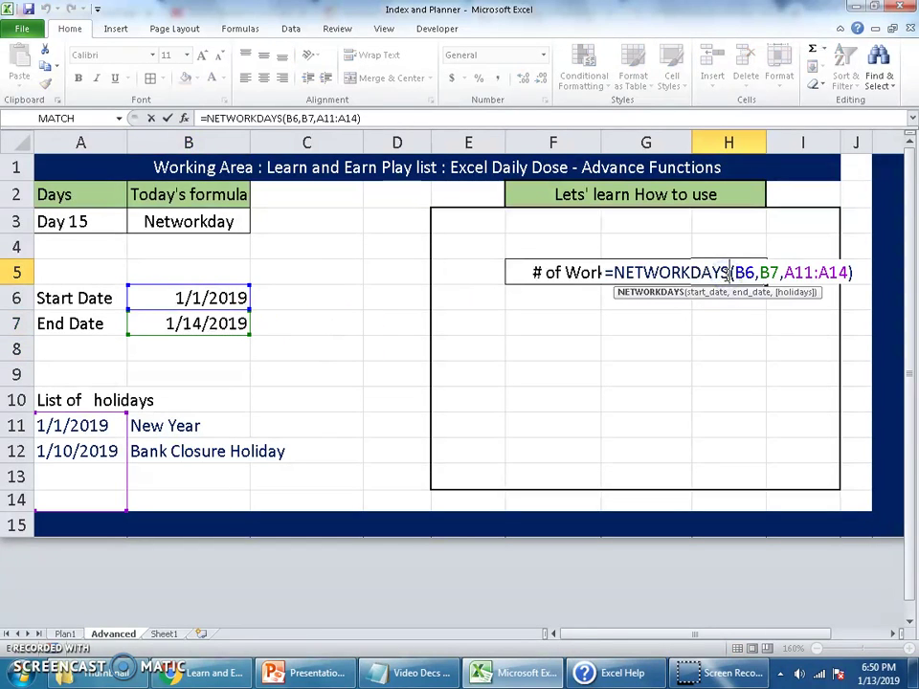
{"action": "key", "text": "Return"}
{"action": "left_click", "coordinate": [882, 672]}
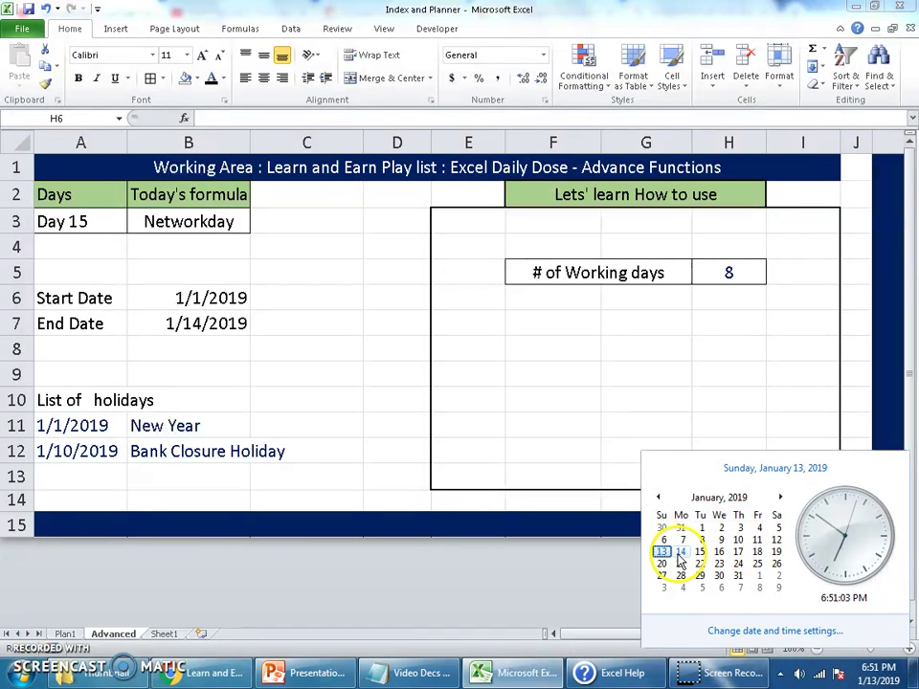
{"action": "left_click", "coordinate": [328, 339]}
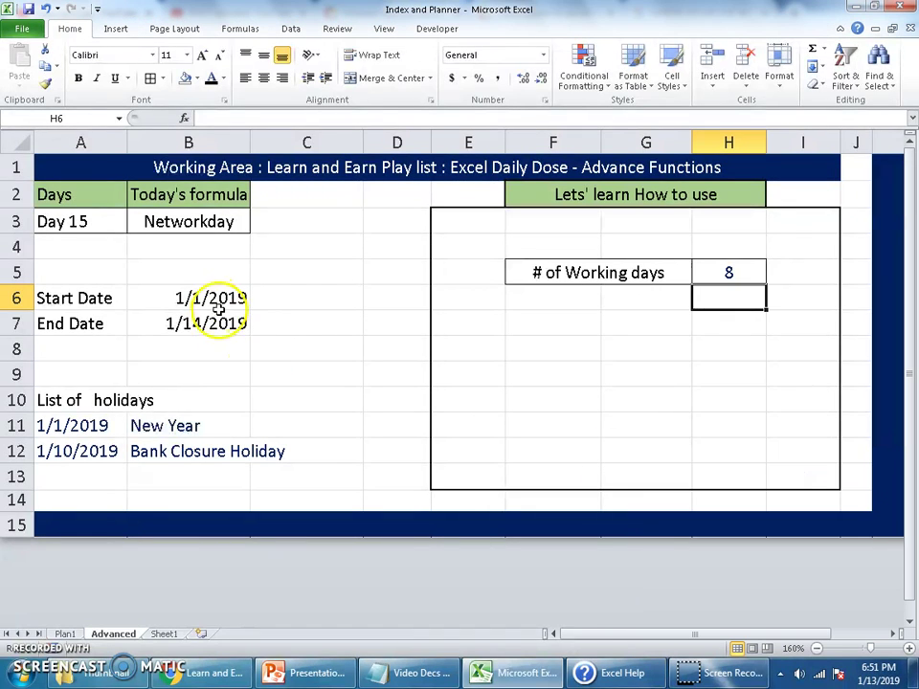
{"action": "left_click", "coordinate": [213, 324]}
{"action": "left_click_drag", "start_coordinate": [219, 299], "coordinate": [222, 321]}
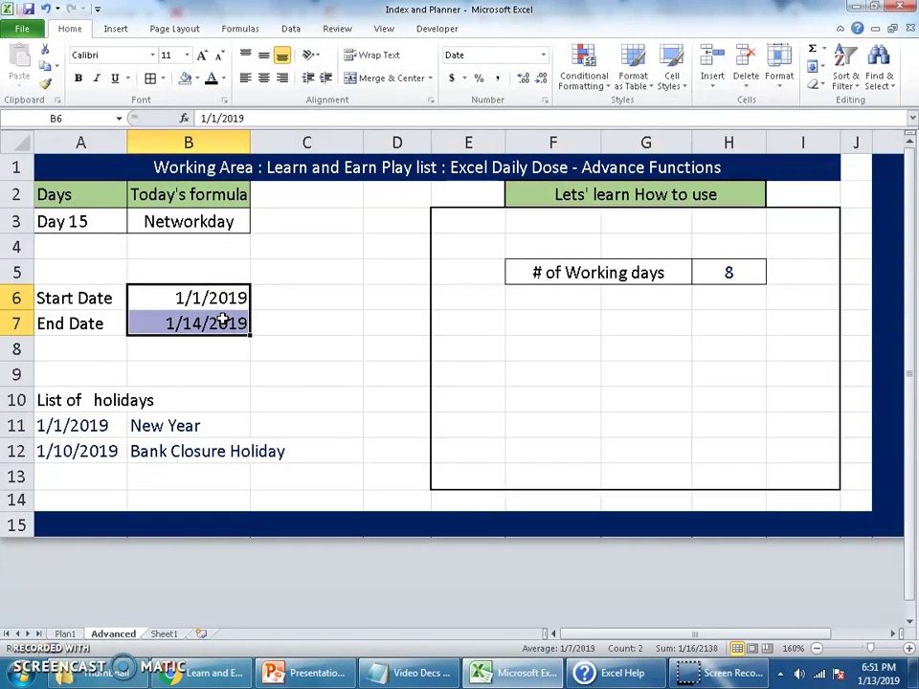
{"action": "left_click", "coordinate": [217, 326]}
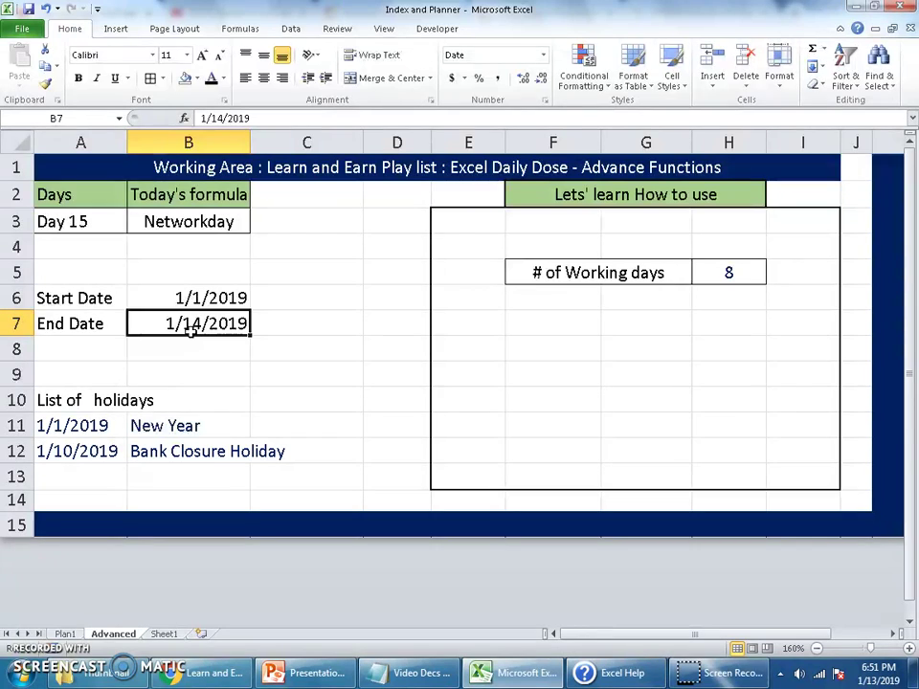
Delete the Bank Closure Holiday entry and its date from A12:B12 in the holiday list.
{"action": "left_click", "coordinate": [92, 454]}
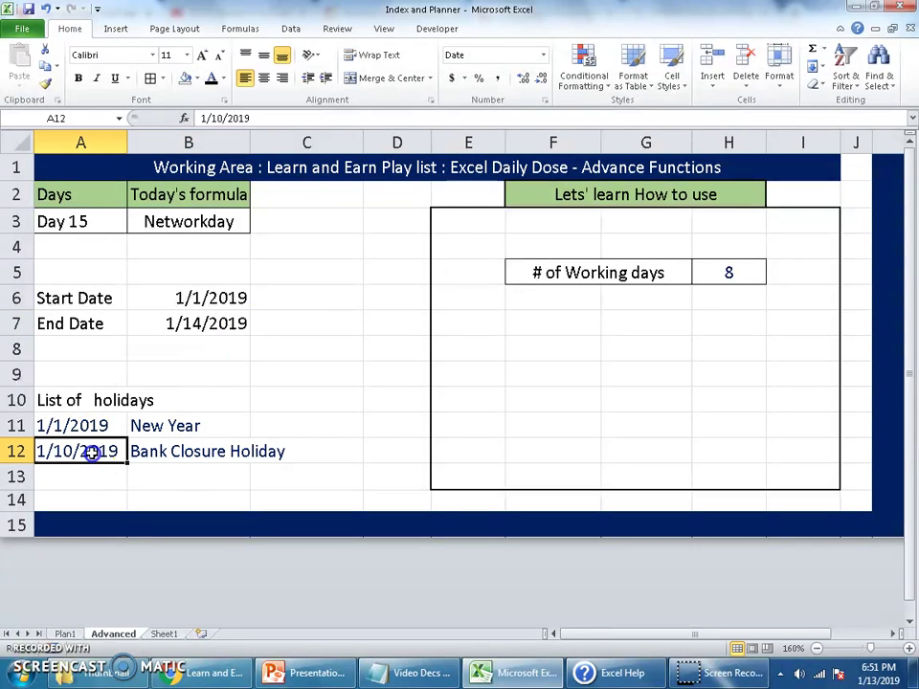
{"action": "left_click_drag", "start_coordinate": [100, 451], "coordinate": [172, 452]}
{"action": "key", "text": "Delete"}
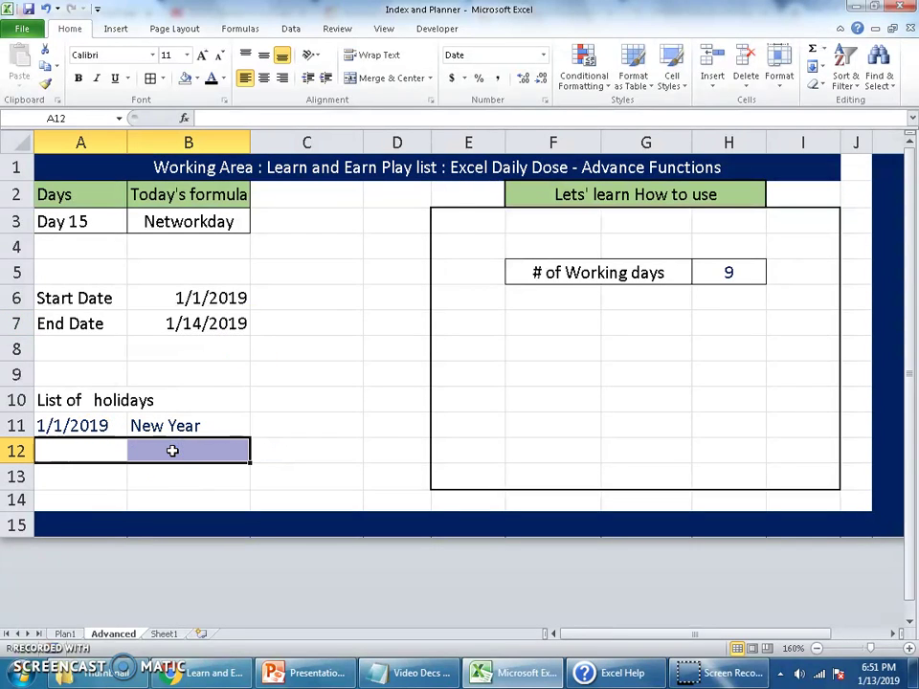
Examine the recalculated working-days cell H5 against the New Year holiday entry and the end date.
{"action": "left_click", "coordinate": [728, 346]}
{"action": "left_click", "coordinate": [756, 272]}
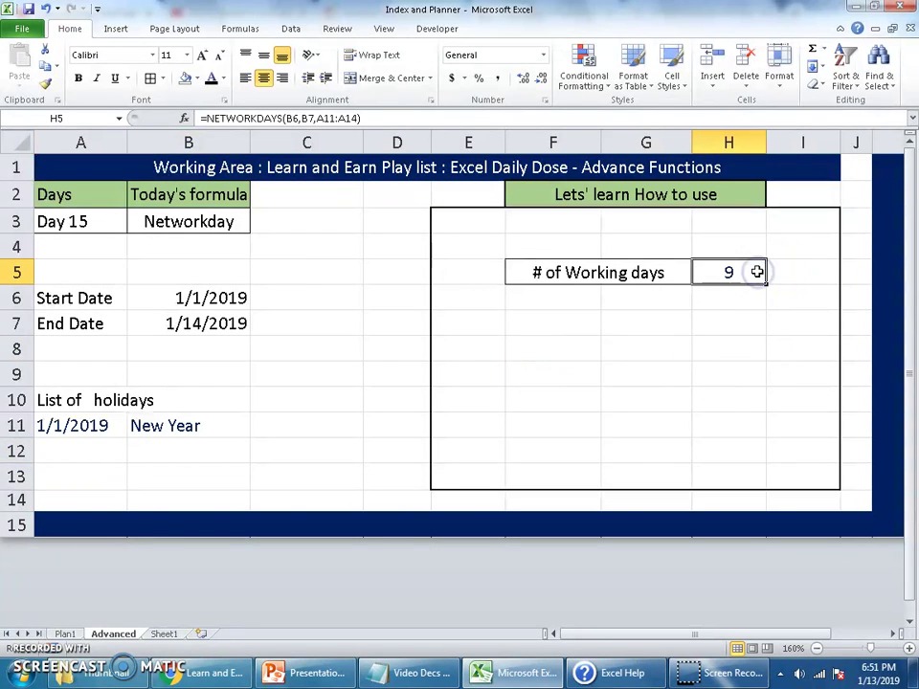
{"action": "left_click_drag", "start_coordinate": [72, 425], "coordinate": [145, 430]}
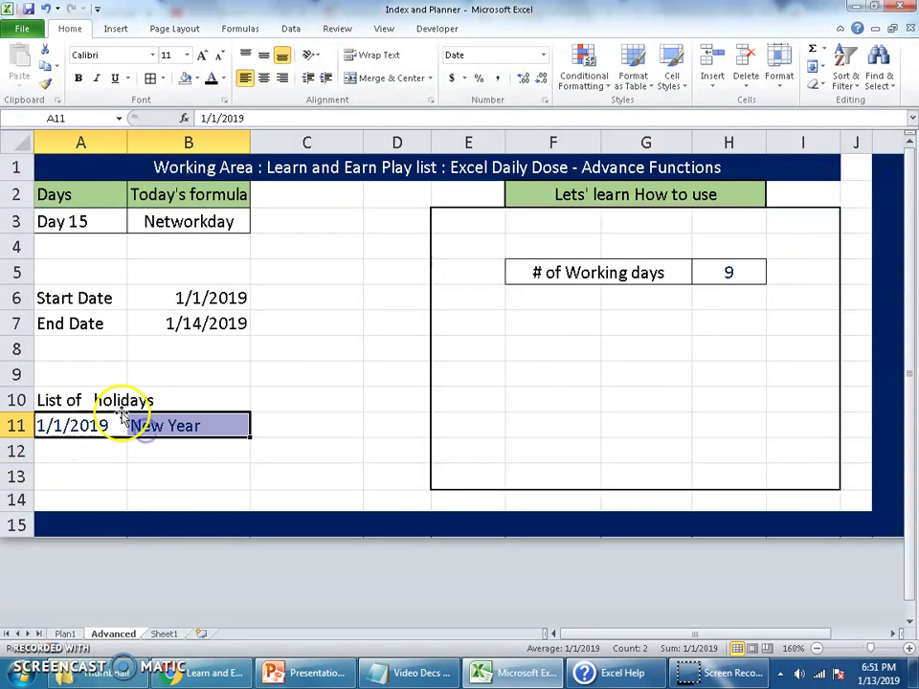
{"action": "left_click", "coordinate": [205, 323]}
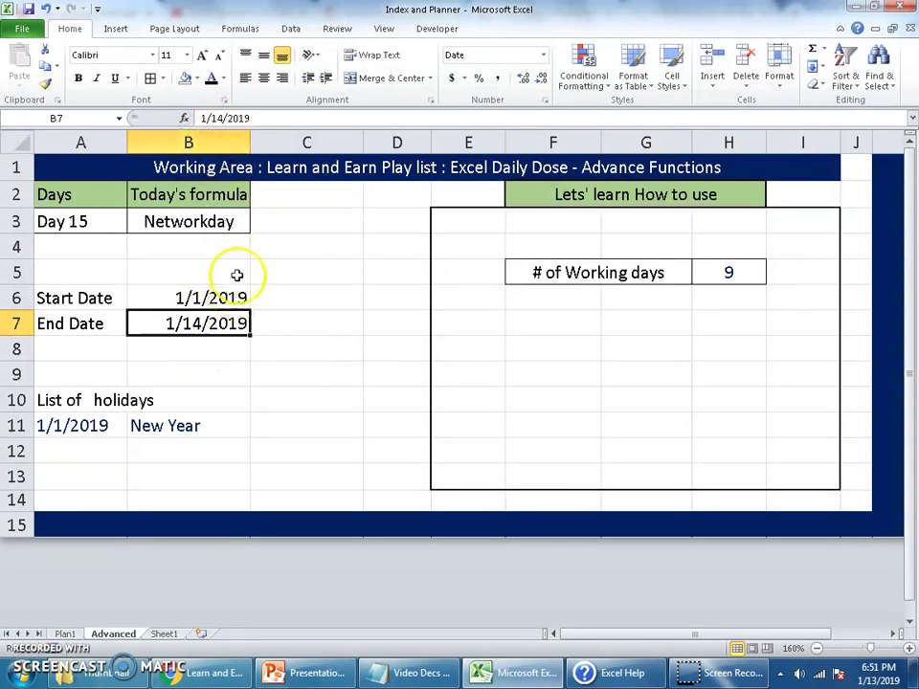
Set the End Date in B7 to 12/31/2019.
{"action": "left_click_drag", "start_coordinate": [225, 118], "coordinate": [156, 121]}
{"action": "left_click", "coordinate": [154, 120]}
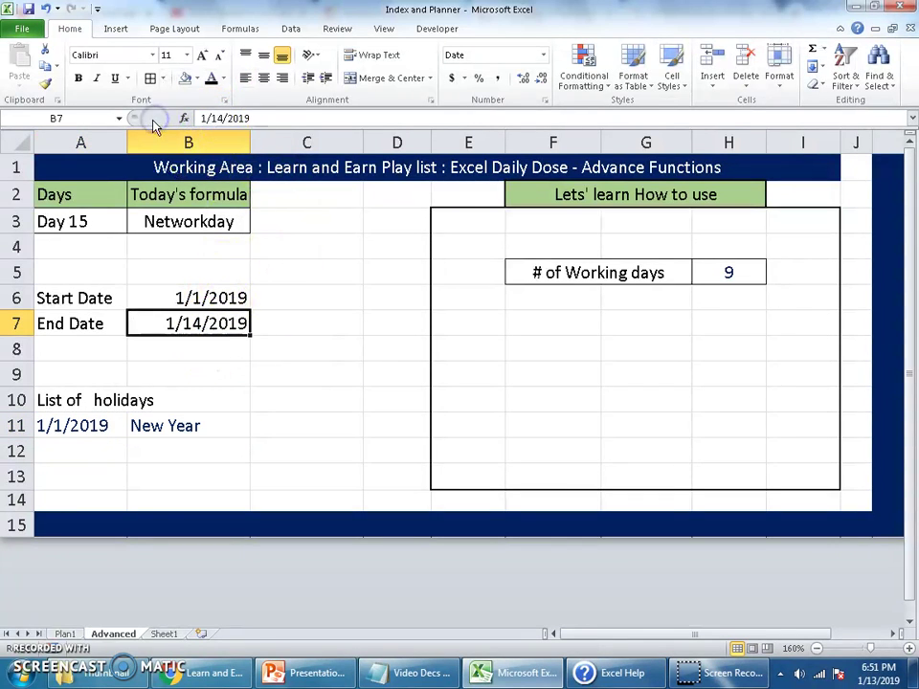
{"action": "type", "text": "12/31"}
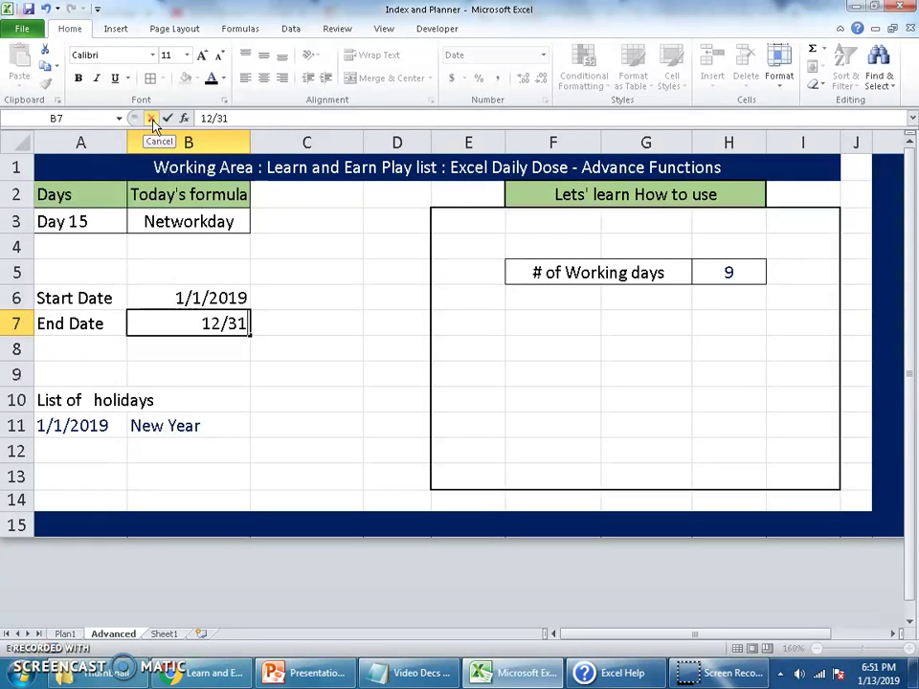
{"action": "type", "text": "/2019"}
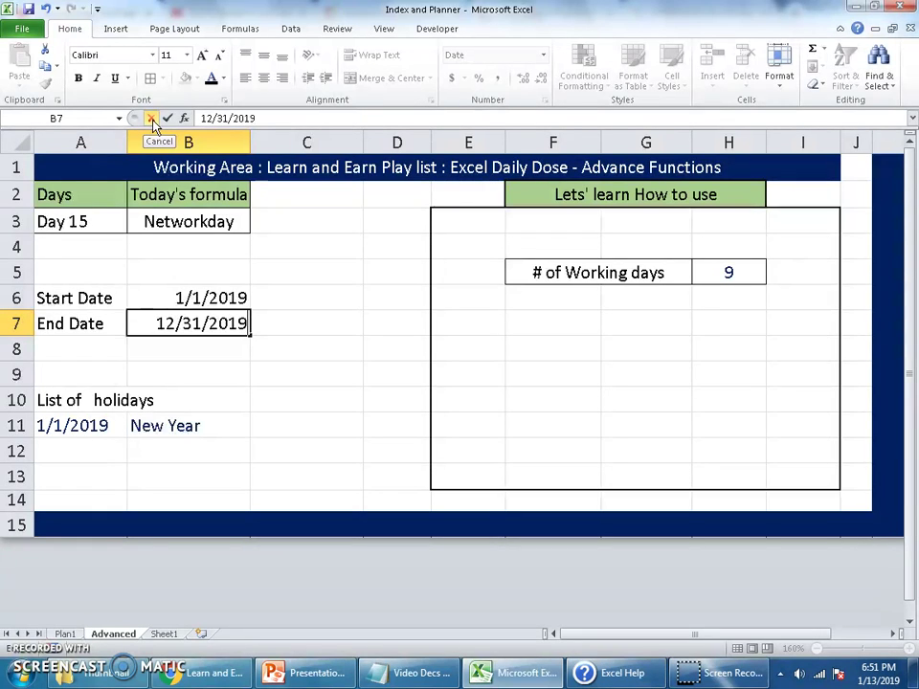
{"action": "key", "text": "Return"}
{"action": "key", "text": "Up"}
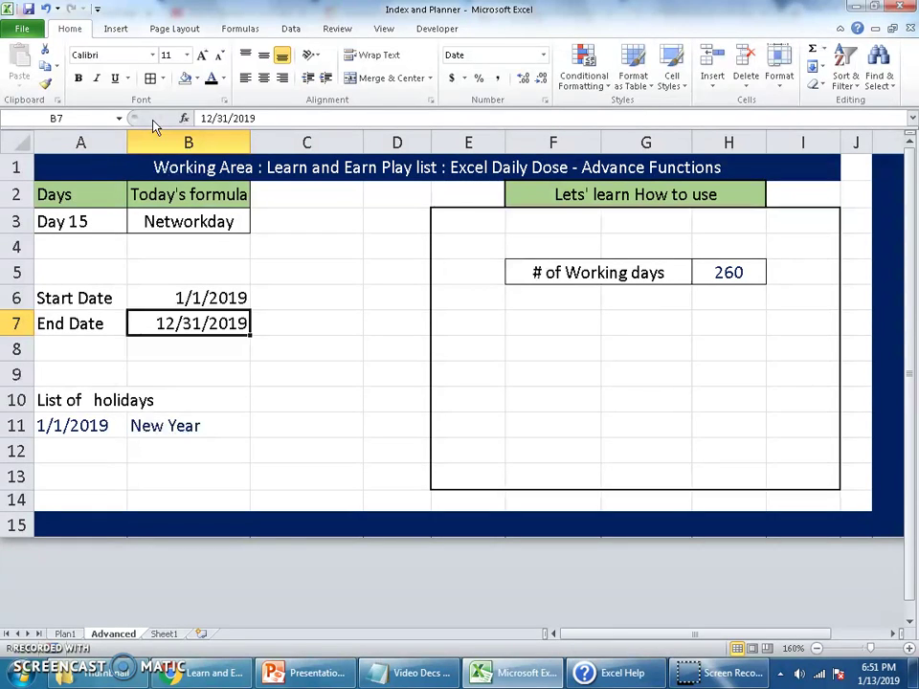
Check the holiday range A11:A14 against the working-days formula and delete the NETWORKDAYS formula from H5.
{"action": "left_click_drag", "start_coordinate": [106, 431], "coordinate": [190, 512]}
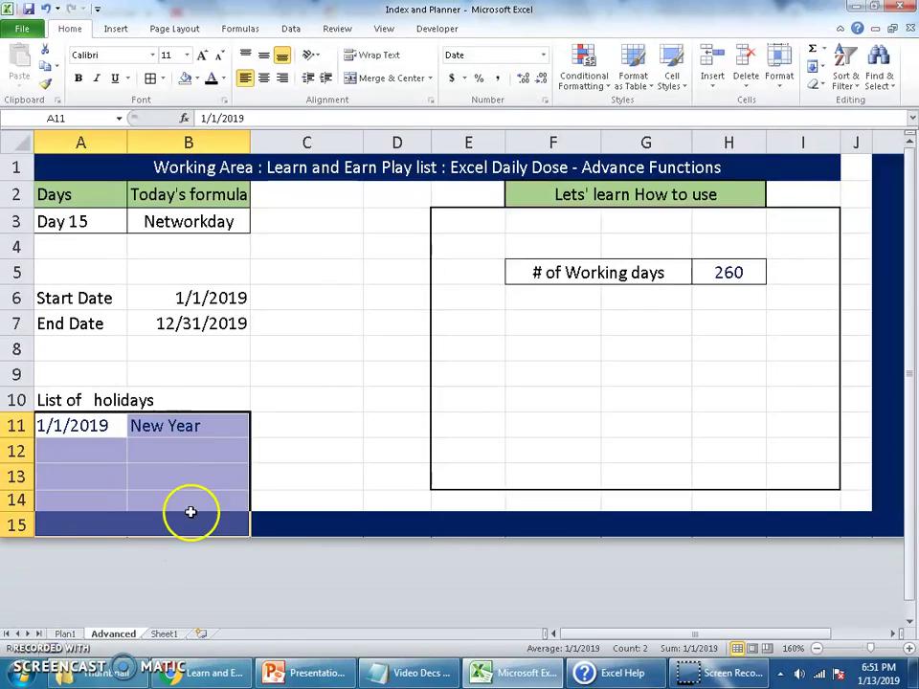
{"action": "left_click", "coordinate": [145, 443]}
{"action": "left_click_drag", "start_coordinate": [97, 422], "coordinate": [141, 492]}
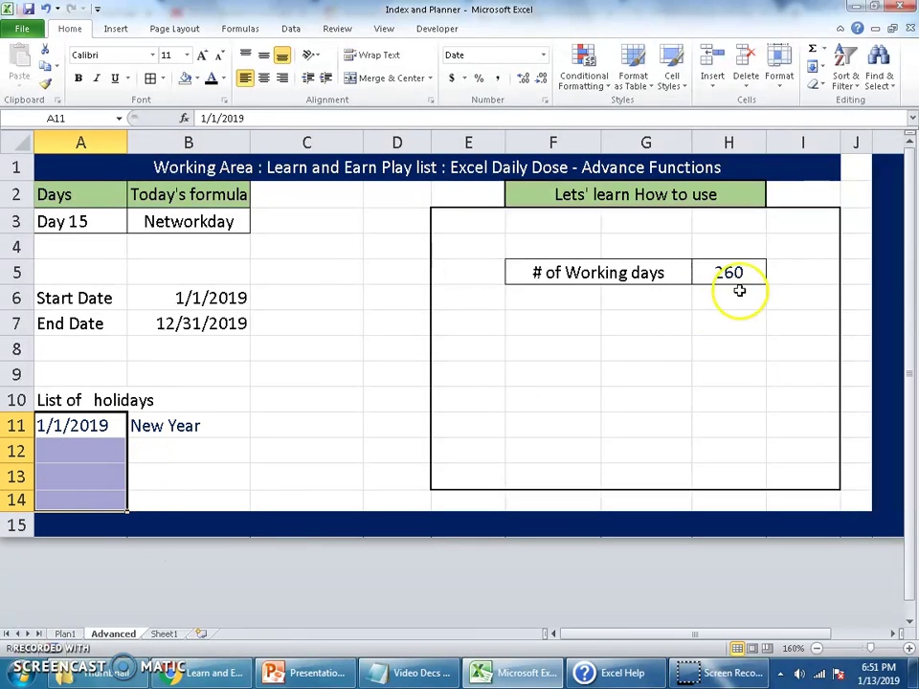
{"action": "left_click", "coordinate": [704, 273]}
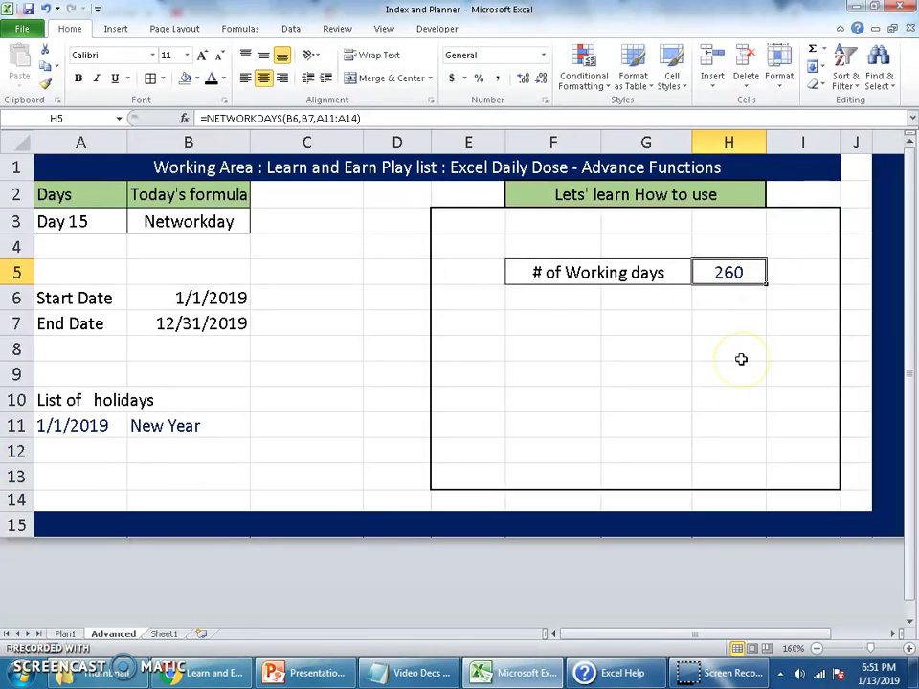
{"action": "key", "text": "Delete"}
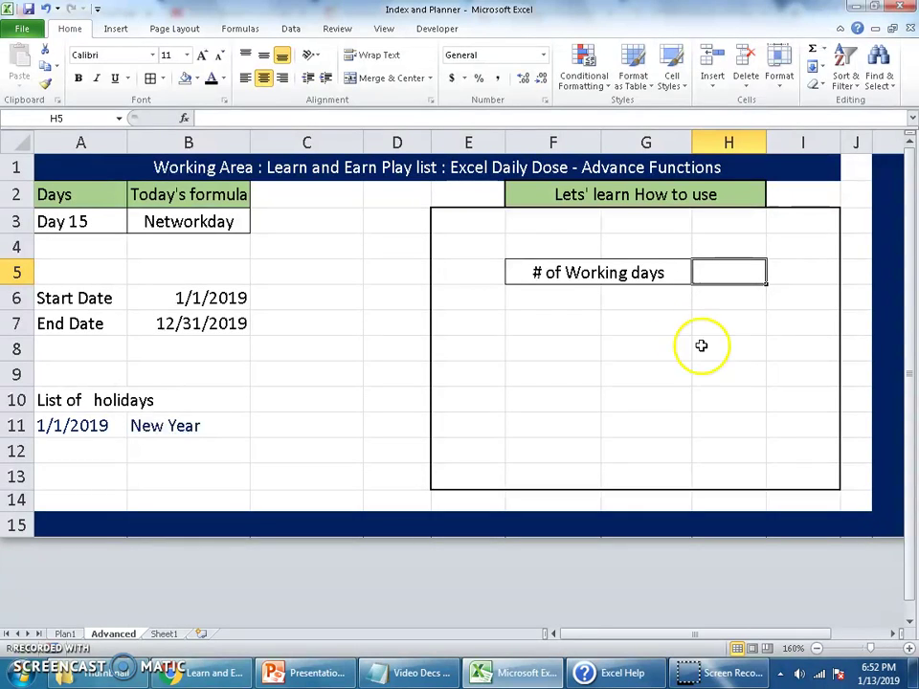
Show the Day 15 NetworkDays slide in PowerPoint and the Learn and Earn YouTube channel's videos page in Chrome.
{"action": "left_click", "coordinate": [328, 670]}
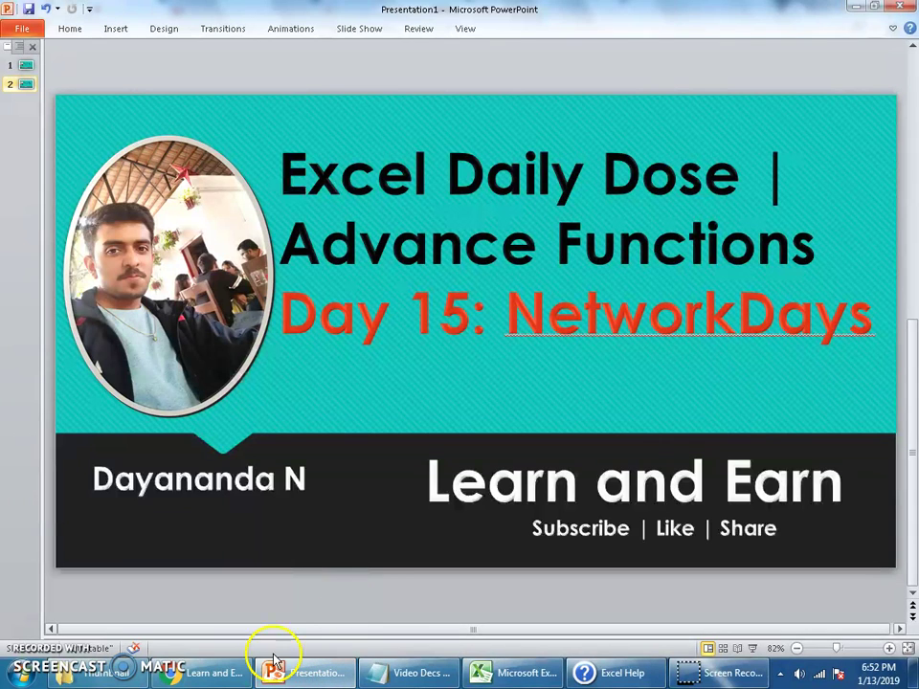
{"action": "left_click", "coordinate": [205, 673]}
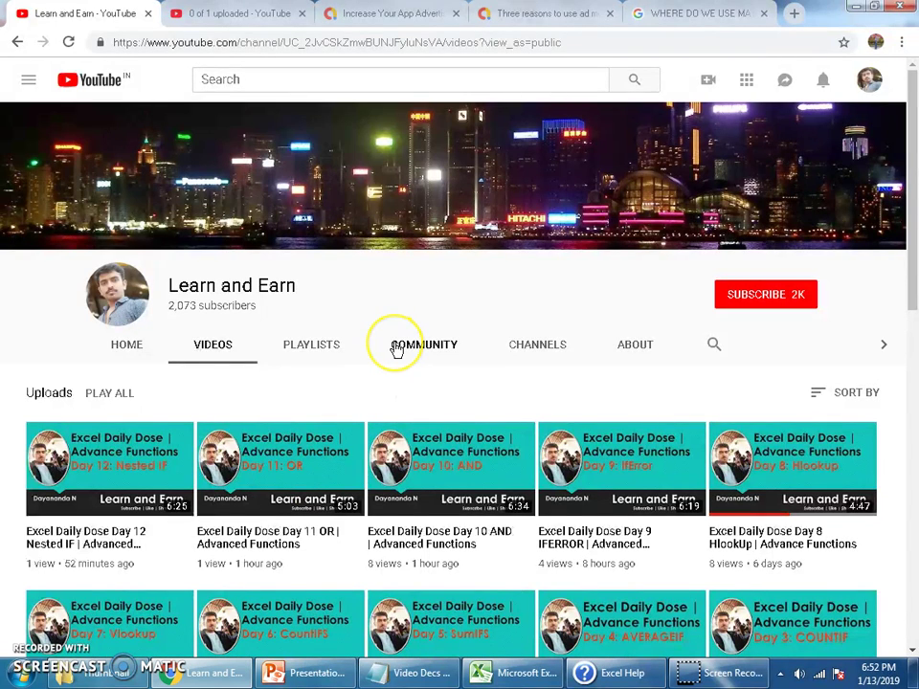